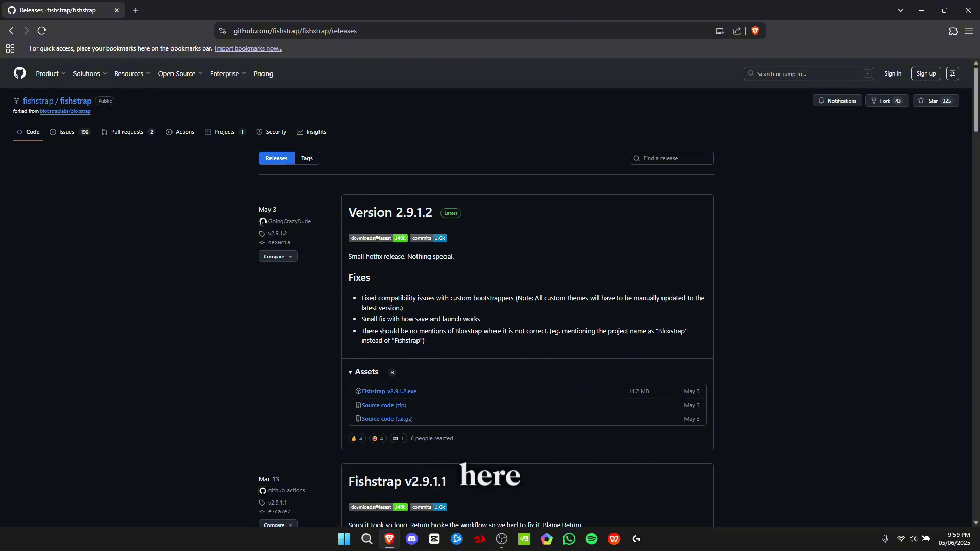
Download and run the Fishstrap-v2.9.1.2.exe installer from the release assets.
left_click(389, 391)
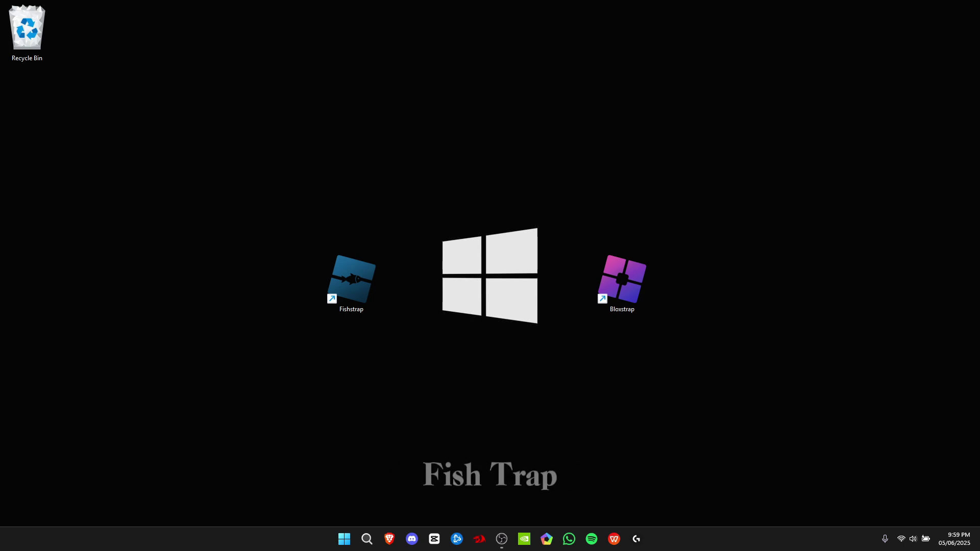
Launch Fishstrap from the desktop and check the Deployment page's production channel, version 0.676.0.6760531.
double_click(351, 280)
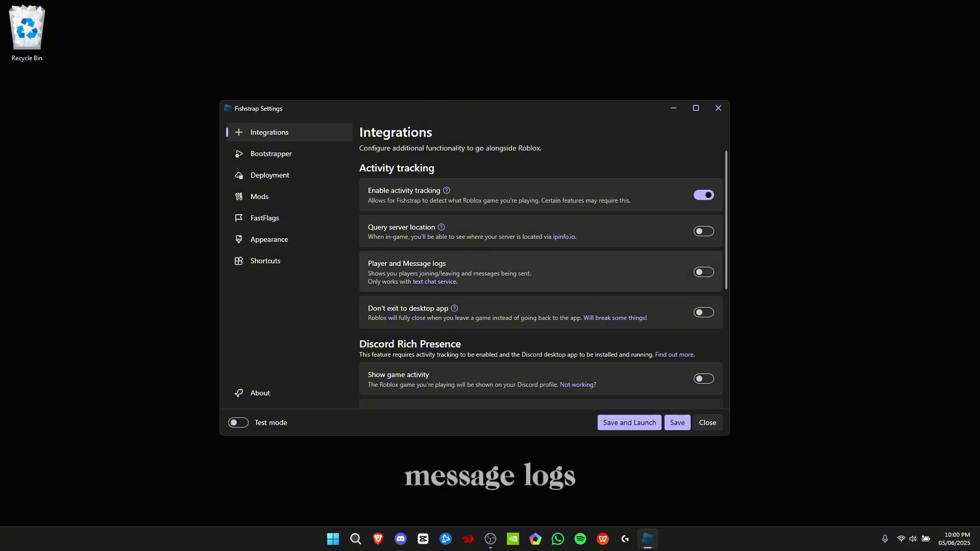
left_click(270, 175)
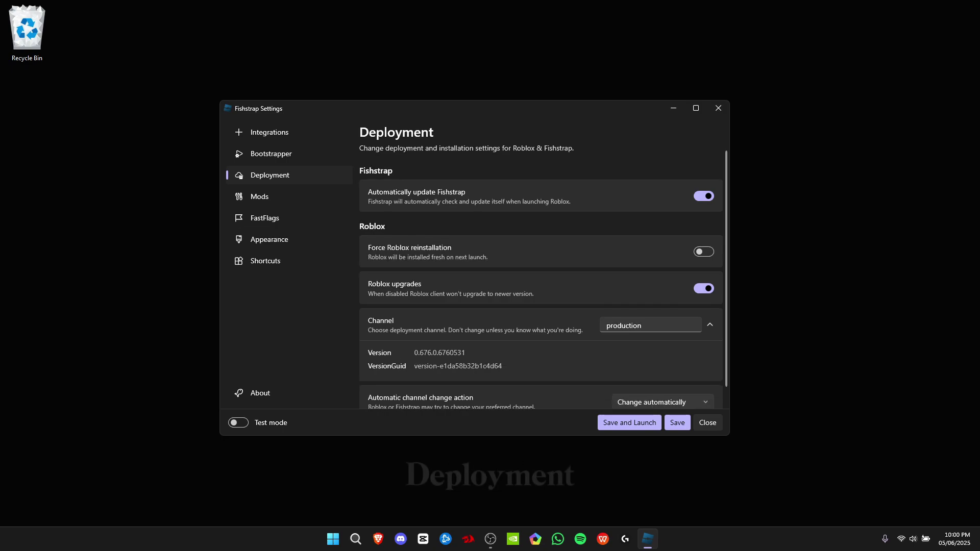
scroll(541, 276, "down", 1)
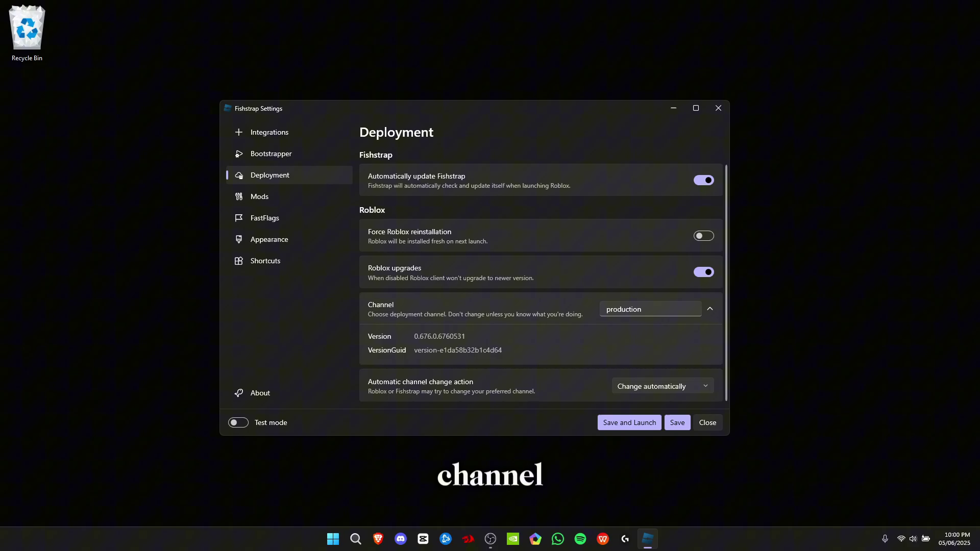
Expand the User Interface and Layout and Roblox Menu FastFlag presets, then view Bootstrapper and Integrations.
left_click(264, 218)
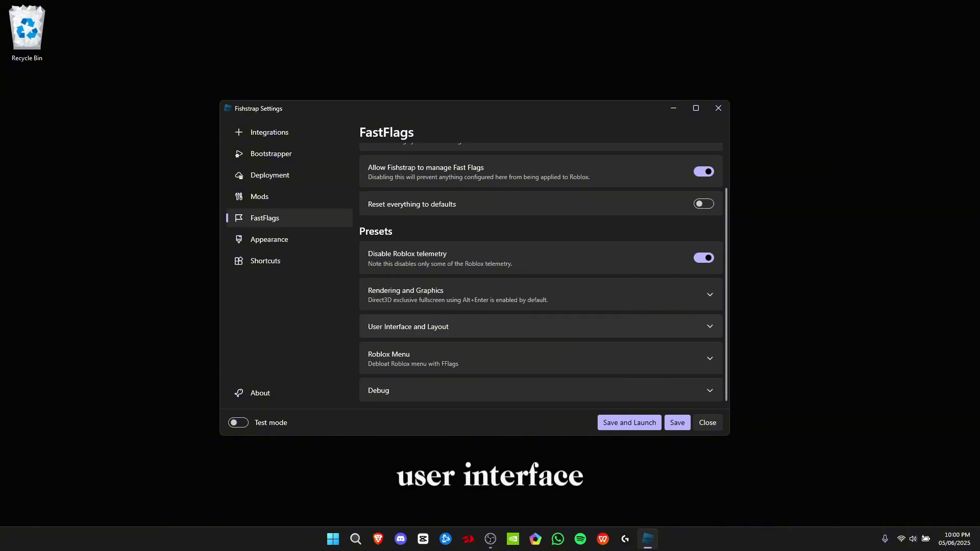
left_click(542, 327)
scroll(541, 275, "down", 3)
left_click(541, 371)
scroll(541, 276, "down", 3)
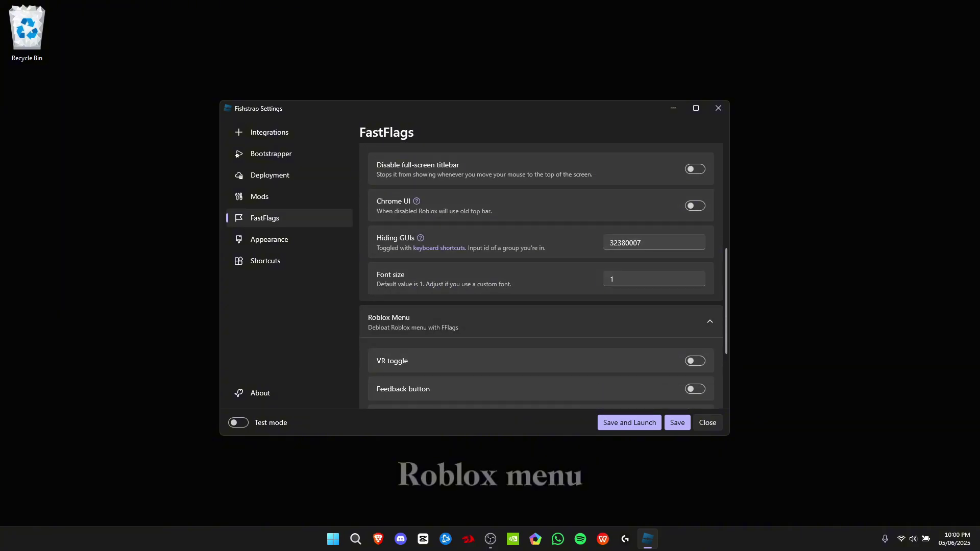
left_click(271, 153)
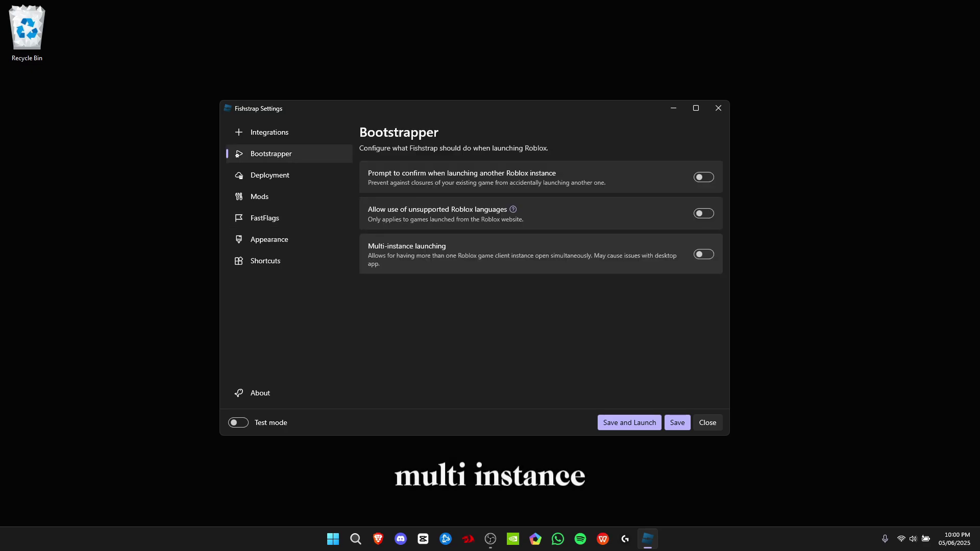
left_click(270, 132)
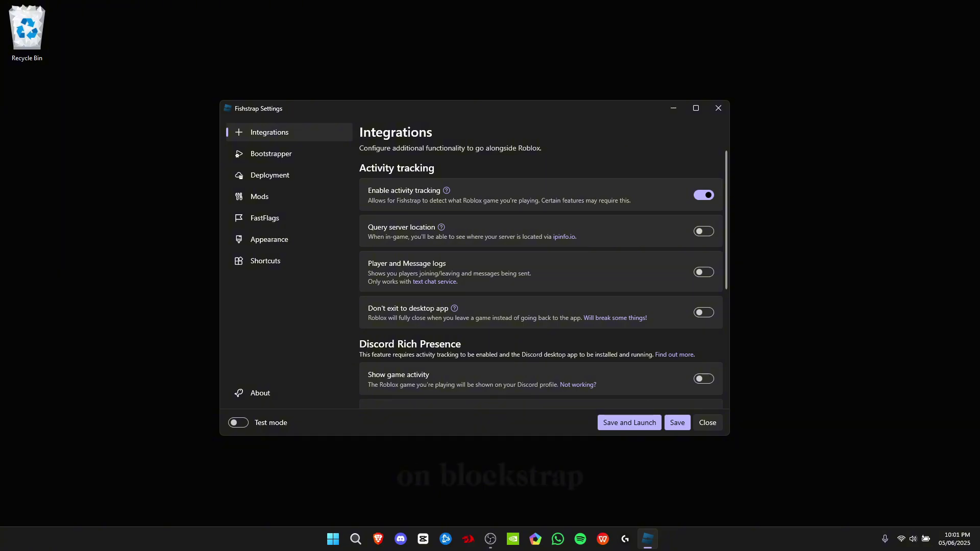
Browse the Fast Flag Editor's flag list, then return to the Integrations page.
left_click(264, 218)
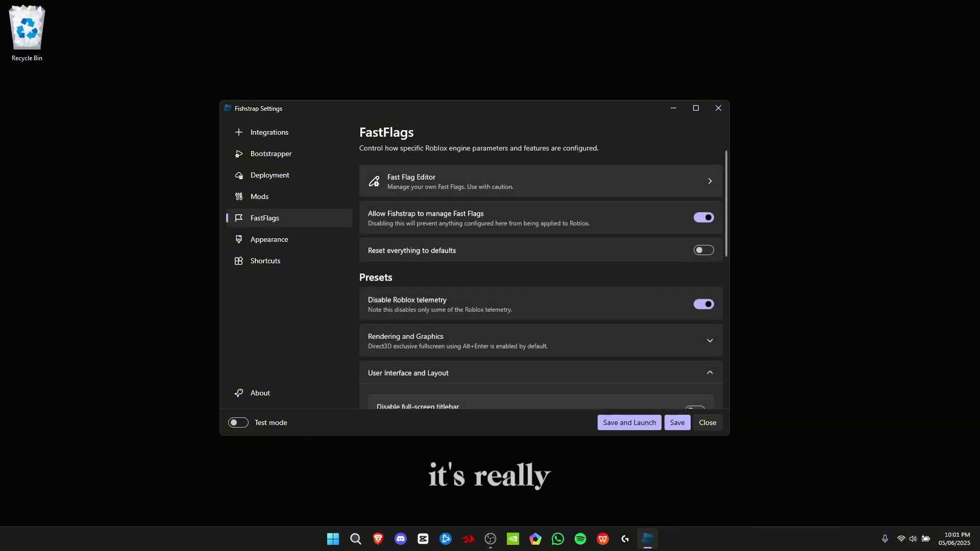
left_click(541, 184)
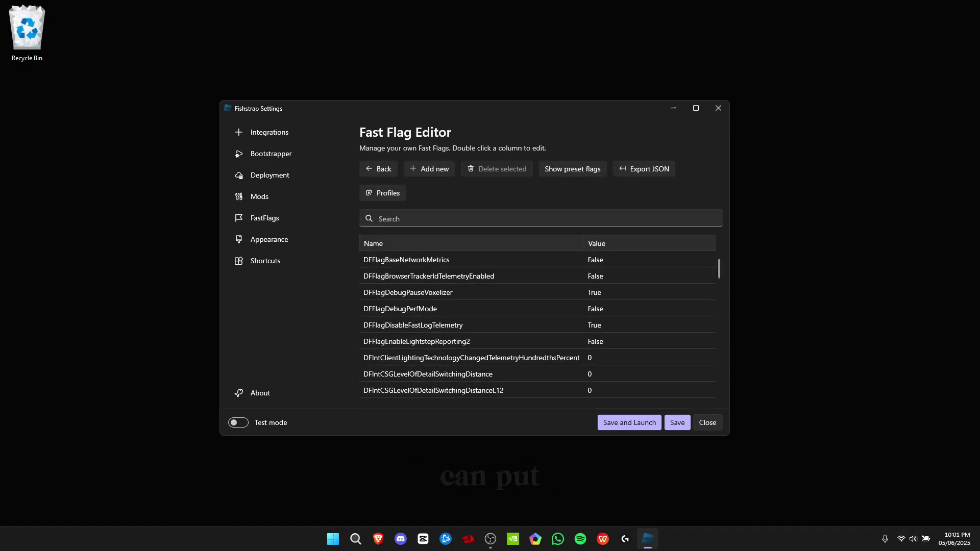
scroll(538, 325, "down", 10)
scroll(538, 324, "up", 10)
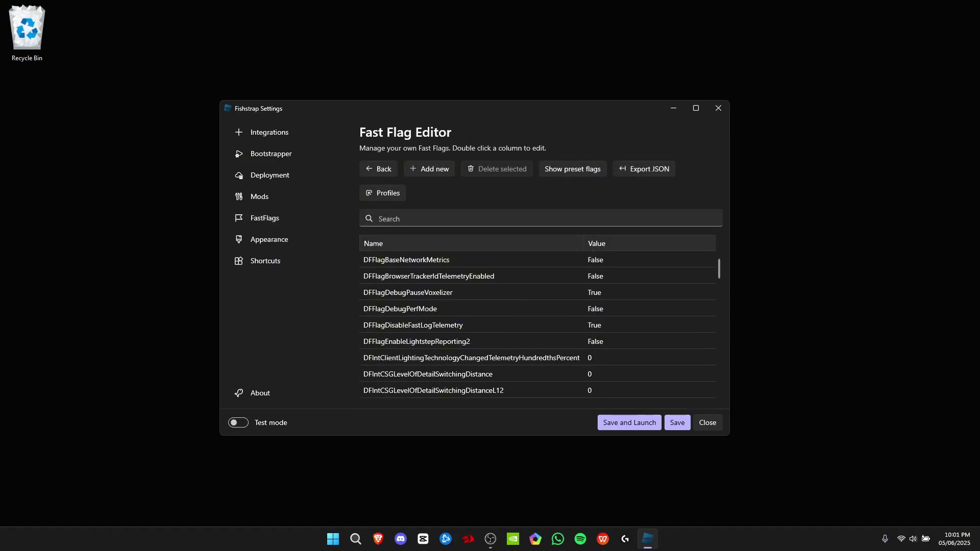
left_click(269, 132)
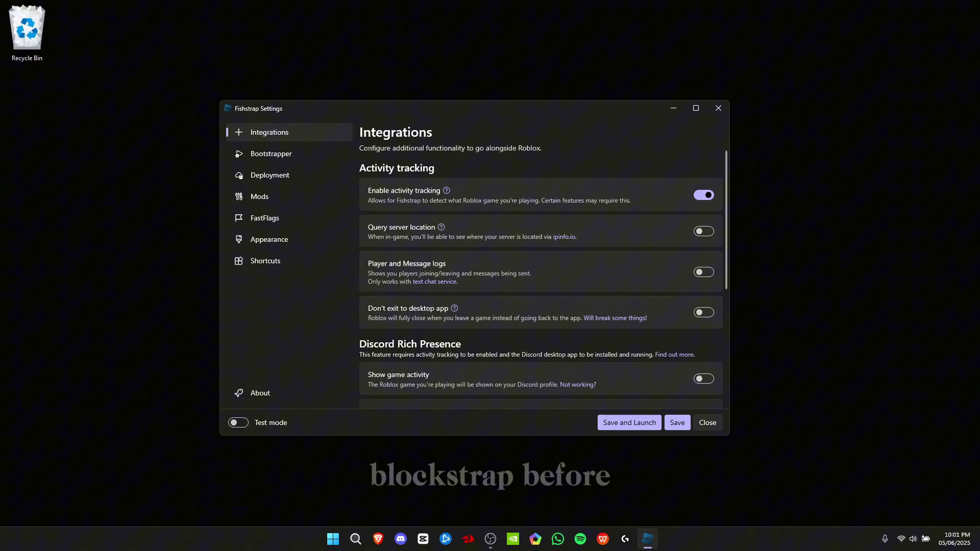